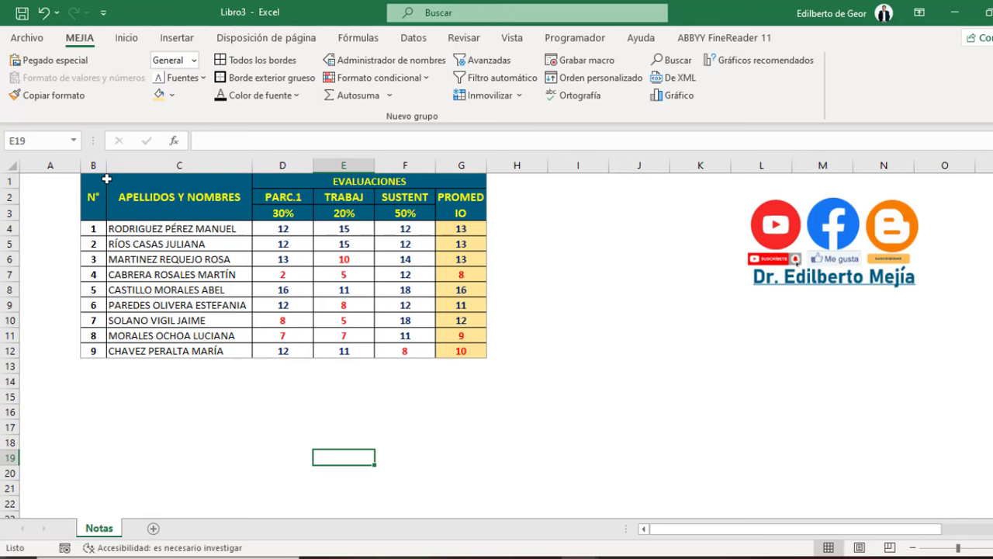
- Review Page Setup's portrait orientation and header/footer options, then cancel without saving changes
drag(106, 179, 448, 349)
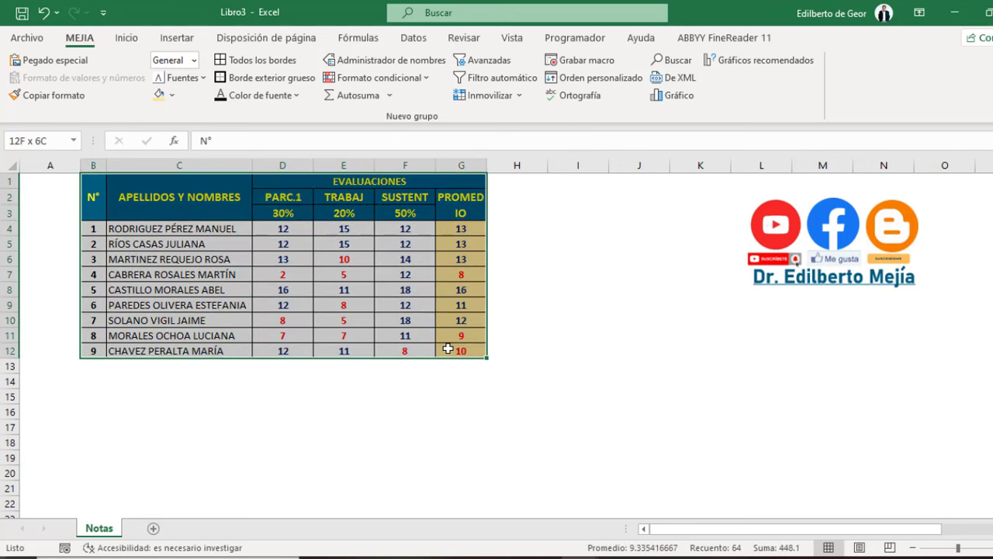
click(470, 398)
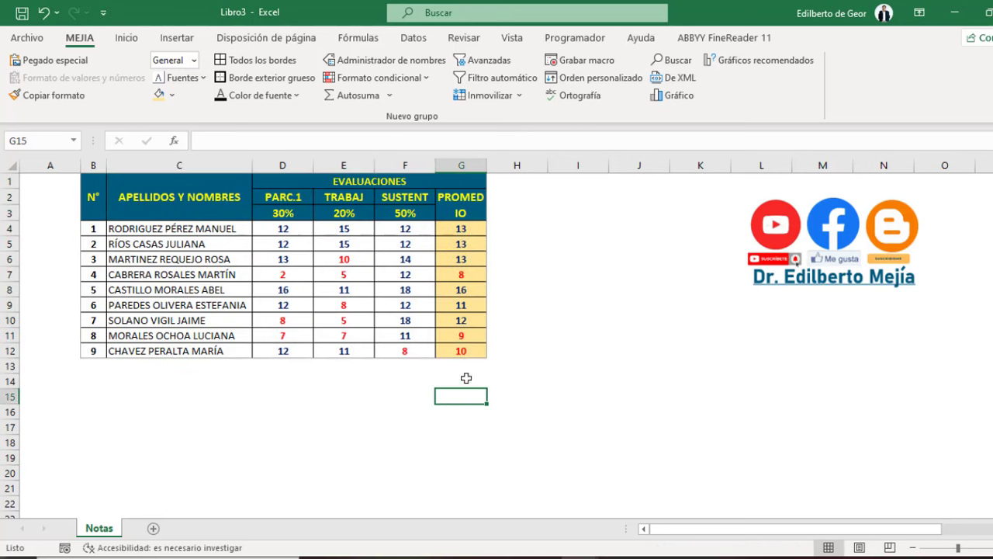
click(281, 40)
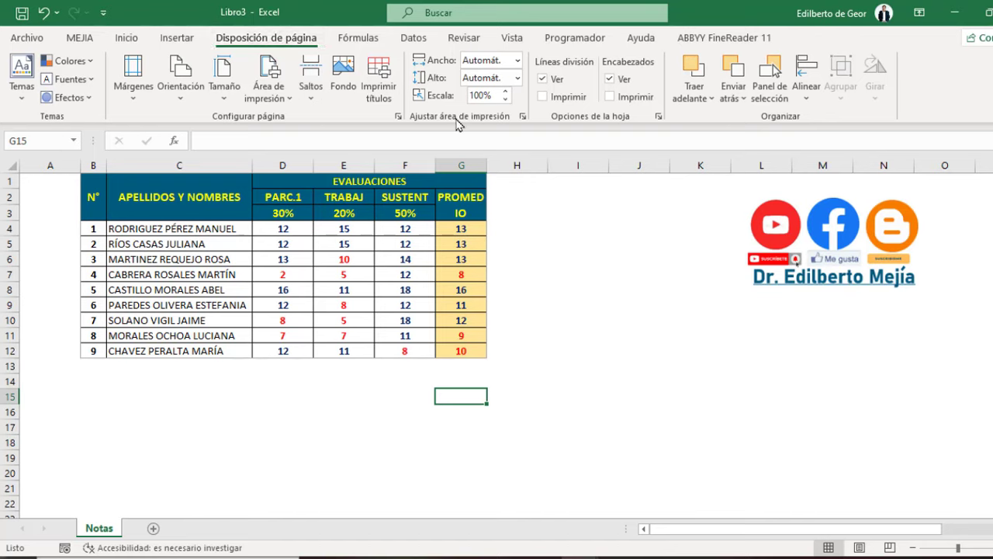
click(524, 117)
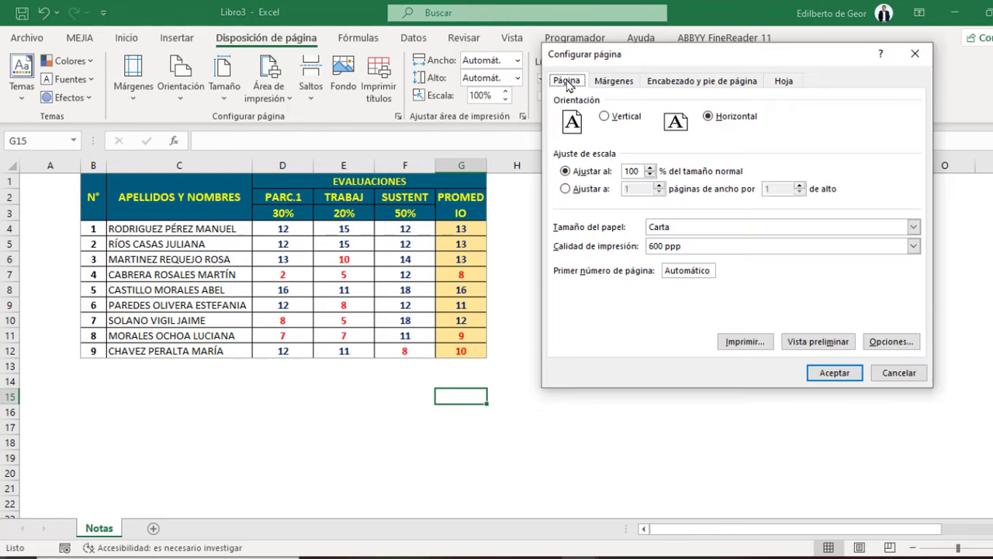
drag(630, 61, 513, 91)
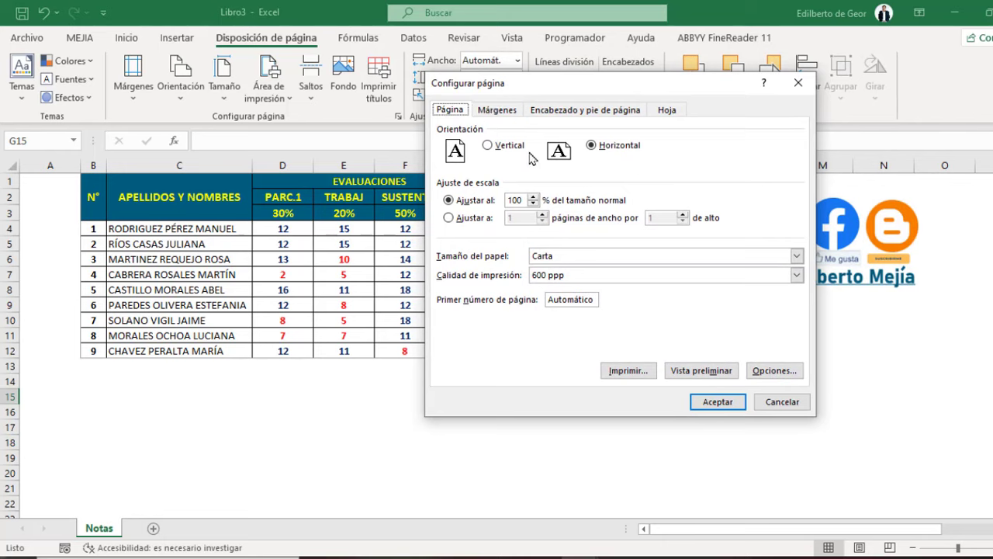
click(489, 146)
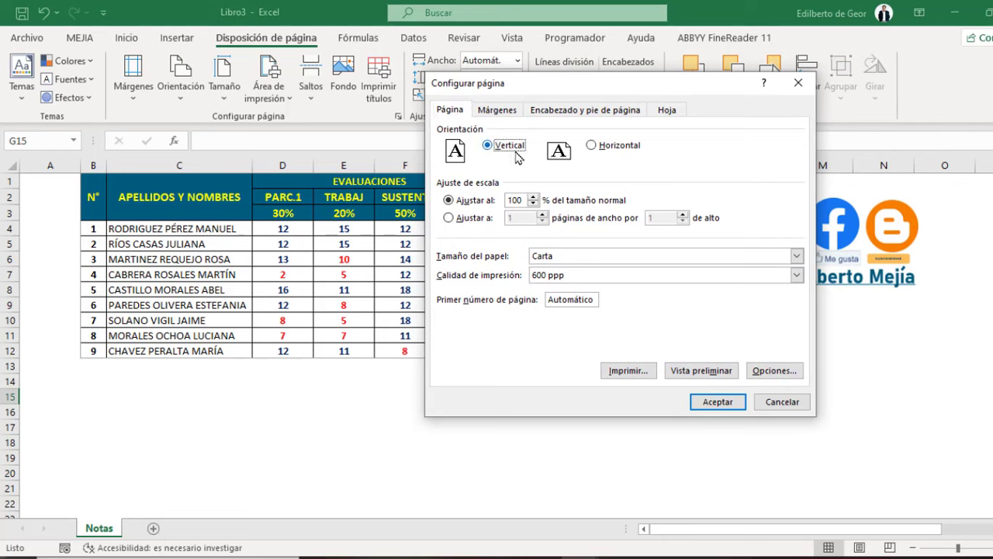
click(563, 113)
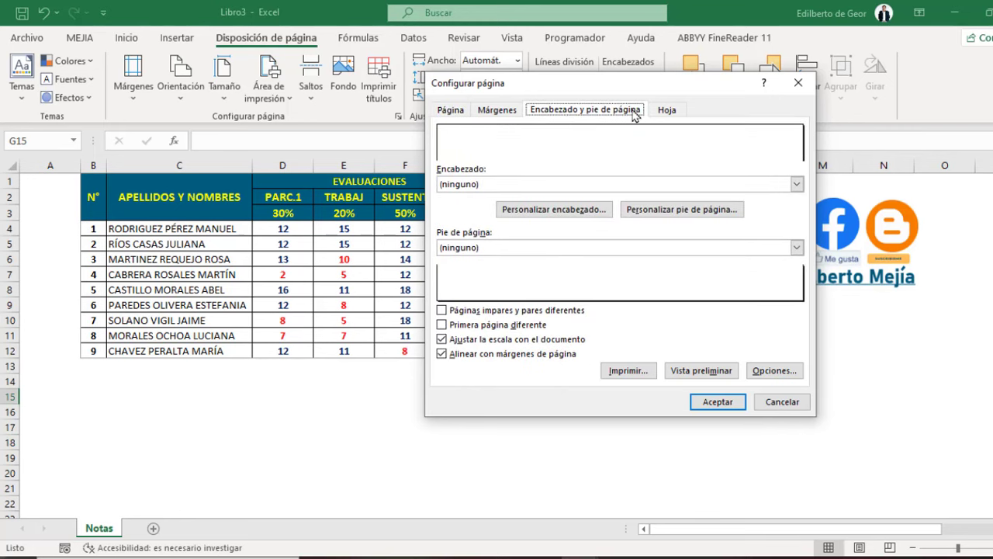
click(789, 402)
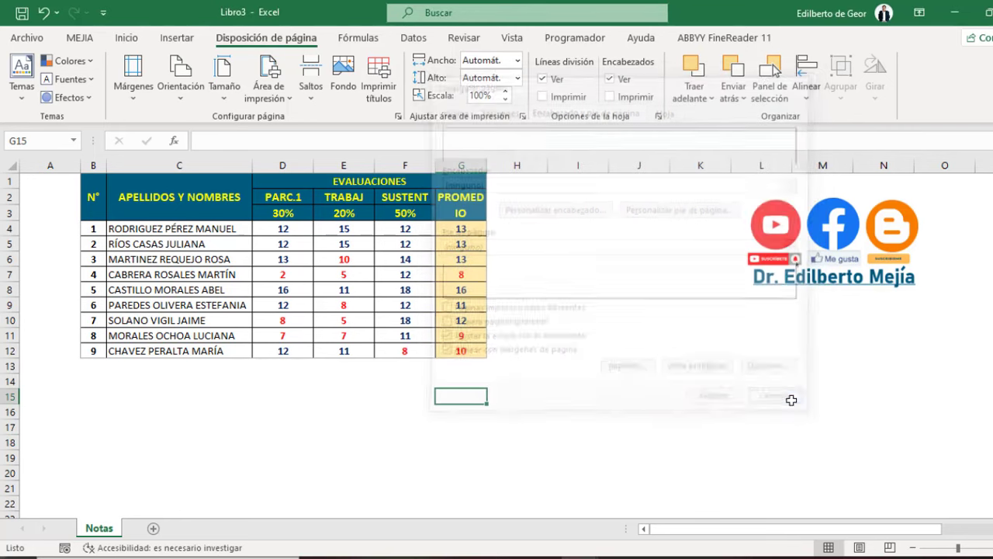
click(632, 347)
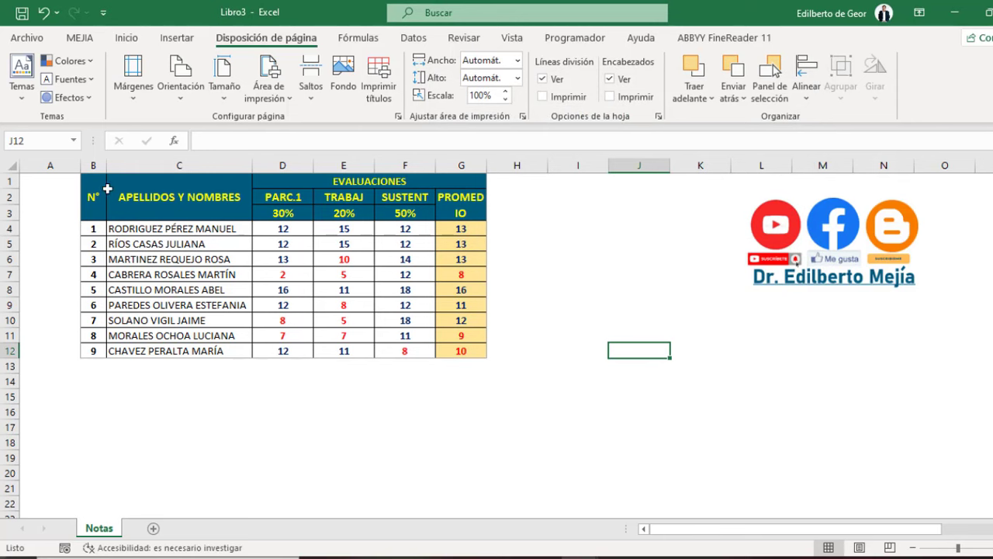
- Set the grade table B1:G12 as the print area and check the print preview
mouse_move(96, 188)
mouse_down()
mouse_move(433, 266)
mouse_move(461, 363)
mouse_move(468, 352)
mouse_up()
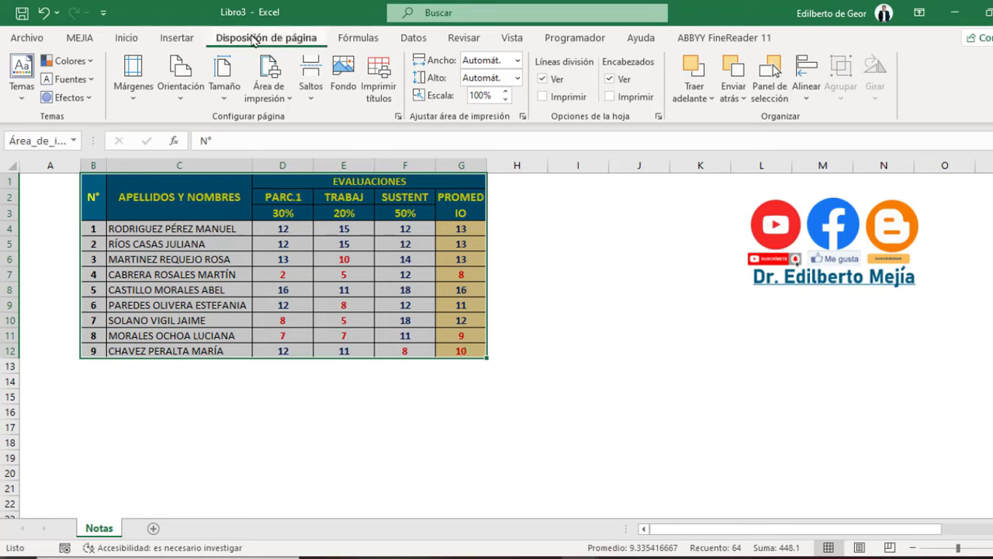
click(284, 99)
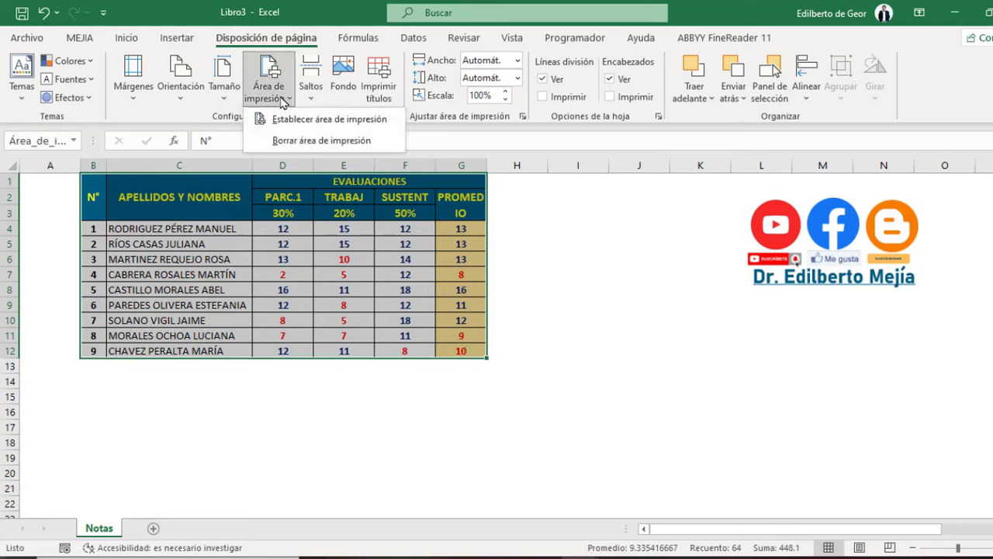
click(309, 120)
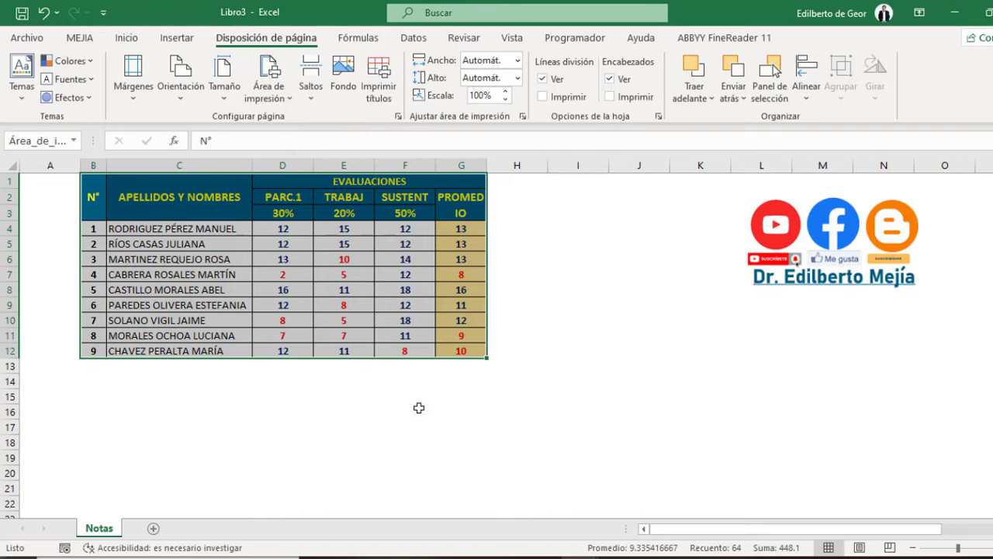
key(ctrl+p)
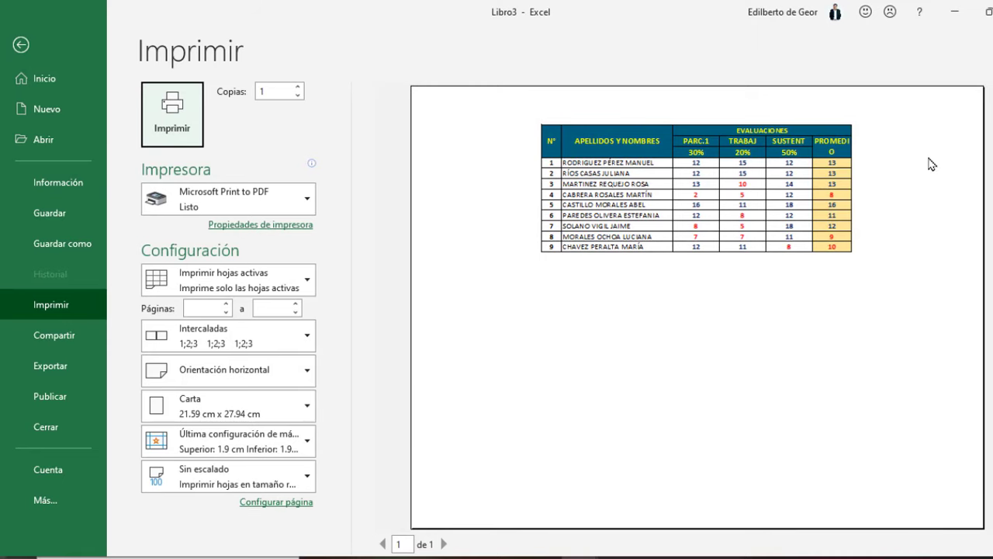
- Switch the page to portrait orientation and confirm it in print preview
click(21, 45)
click(181, 92)
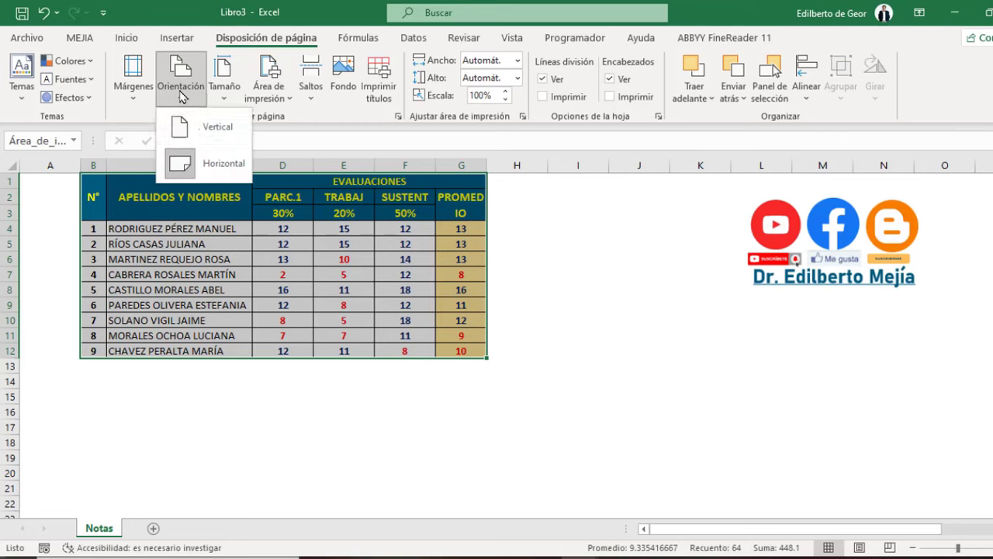
click(195, 126)
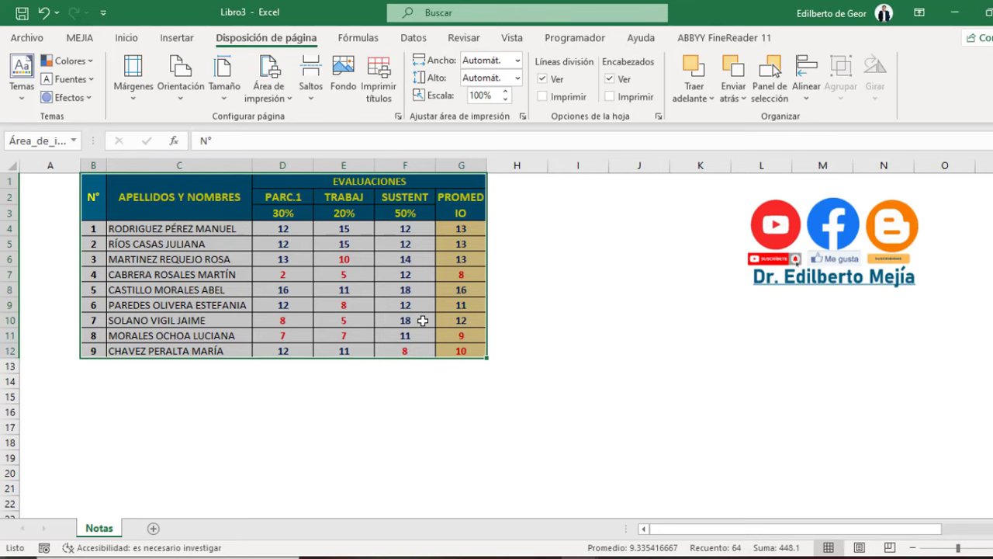
key(ctrl+p)
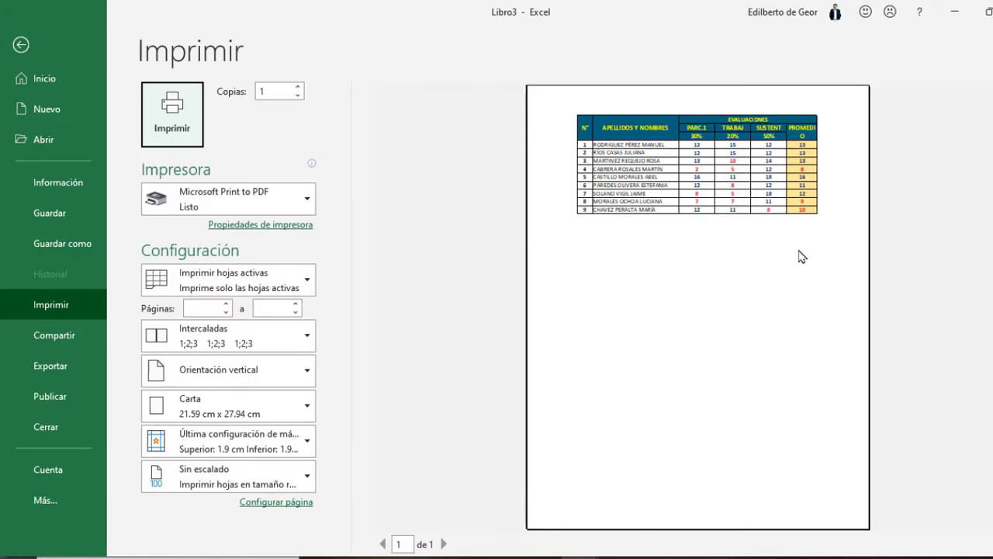
key(Escape)
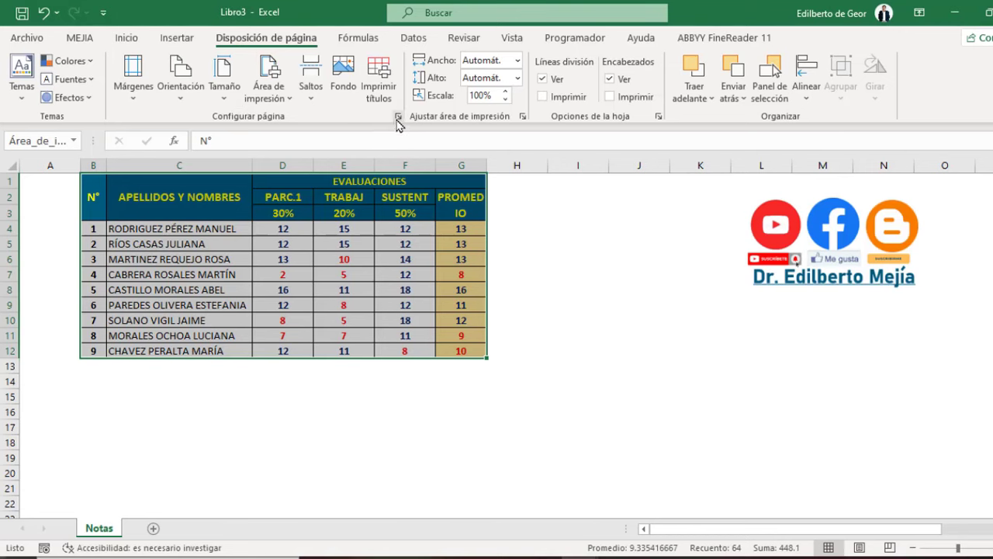
- Open Page Setup's header and footer settings, browsing the preset headers but keeping (ninguno)
click(399, 117)
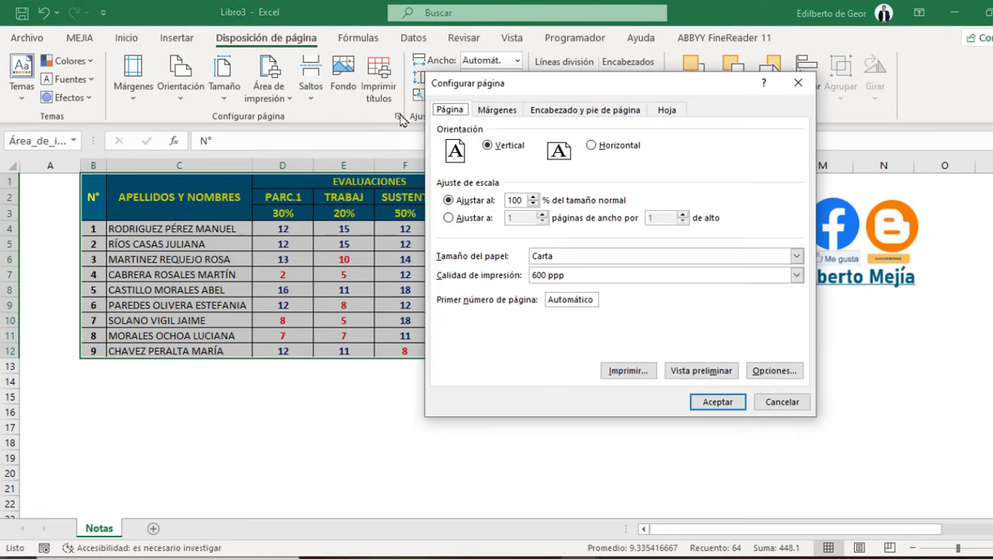
click(590, 111)
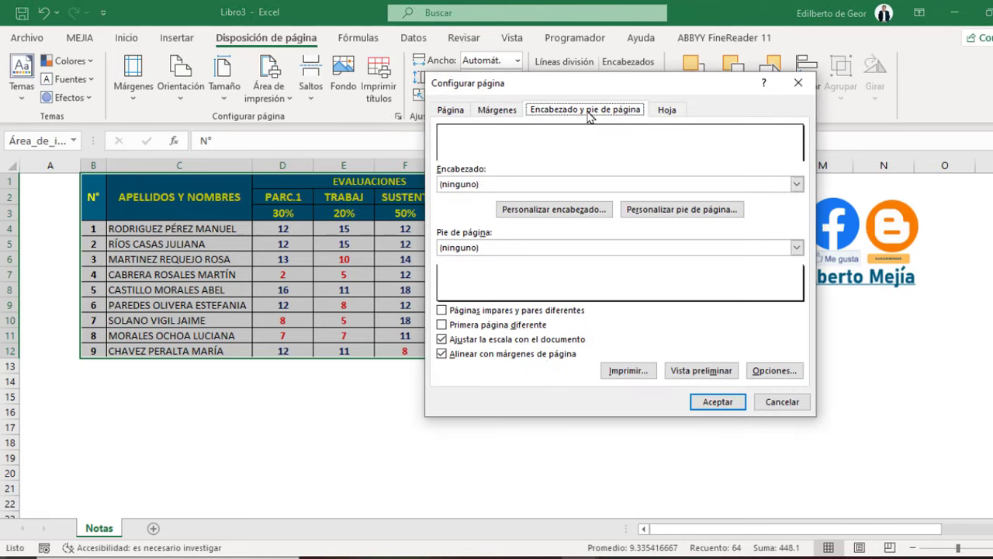
click(797, 184)
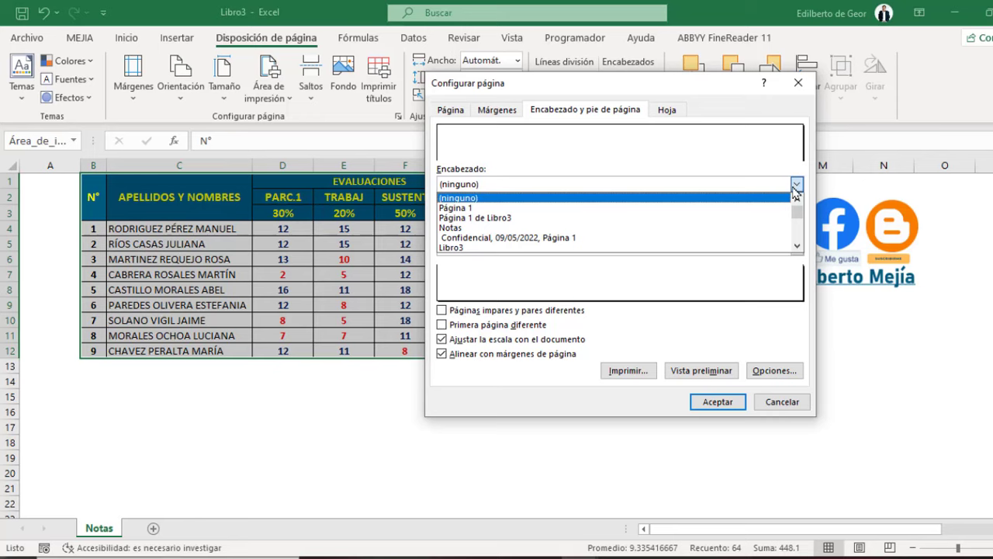
click(797, 245)
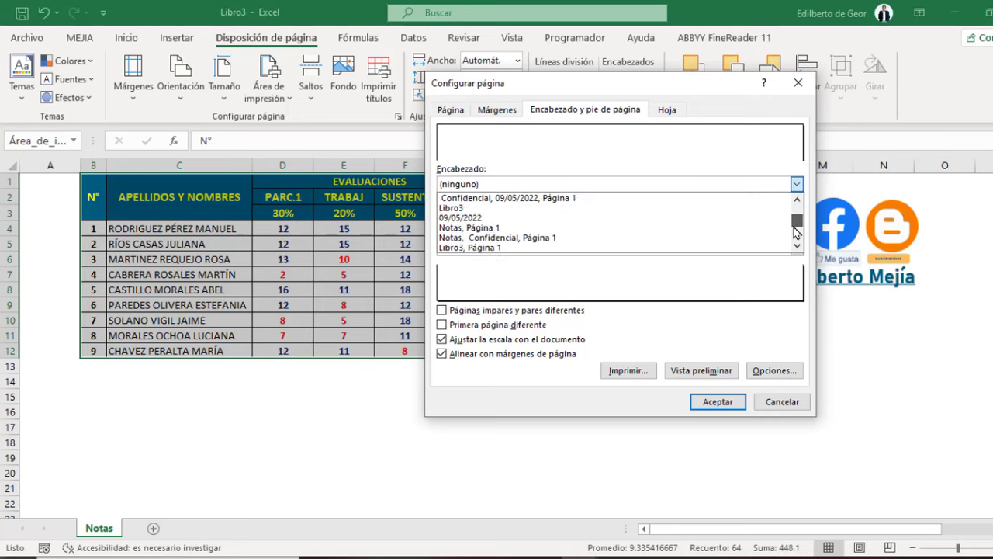
scroll(797, 245, up, 5)
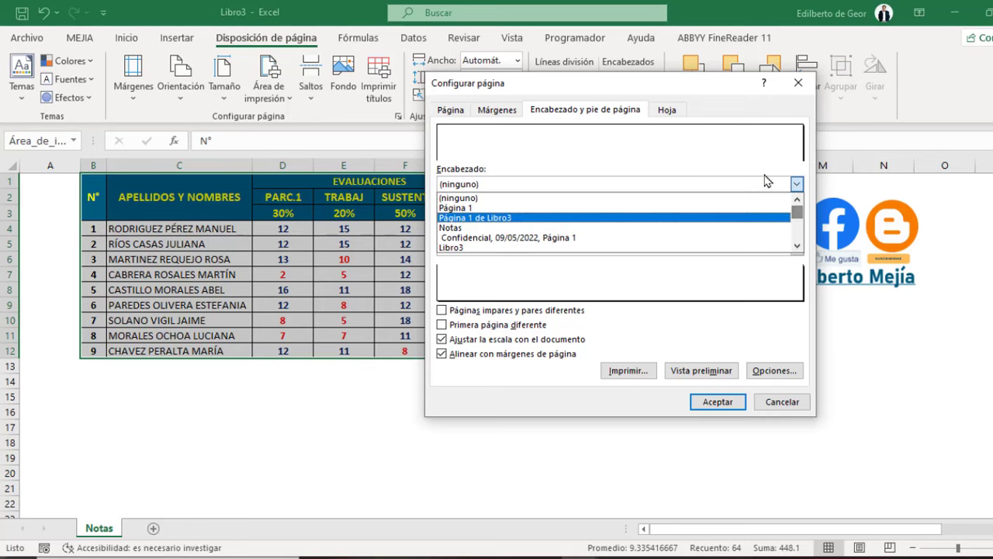
click(766, 183)
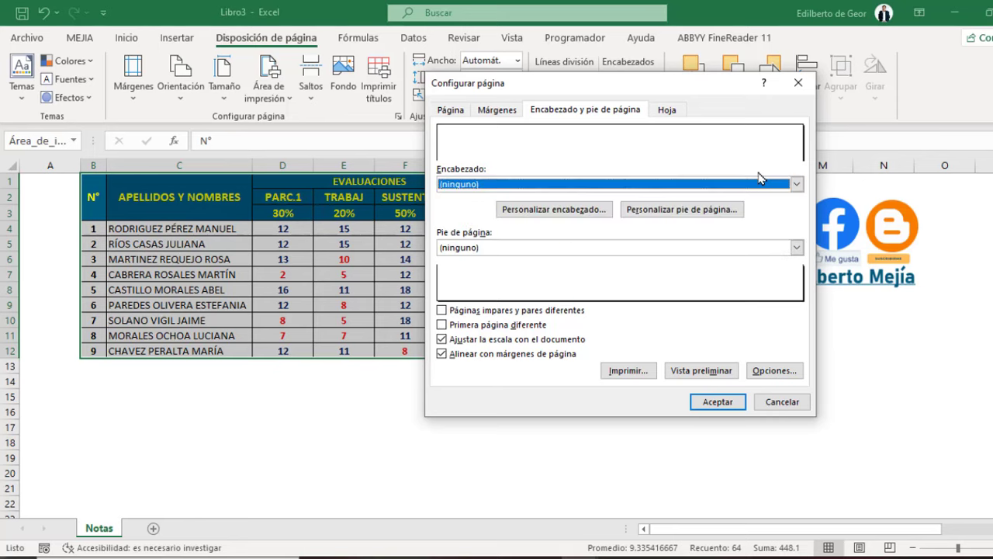
- Create a custom header with the author's surname in the left section, formatted Arial bold 12
click(553, 210)
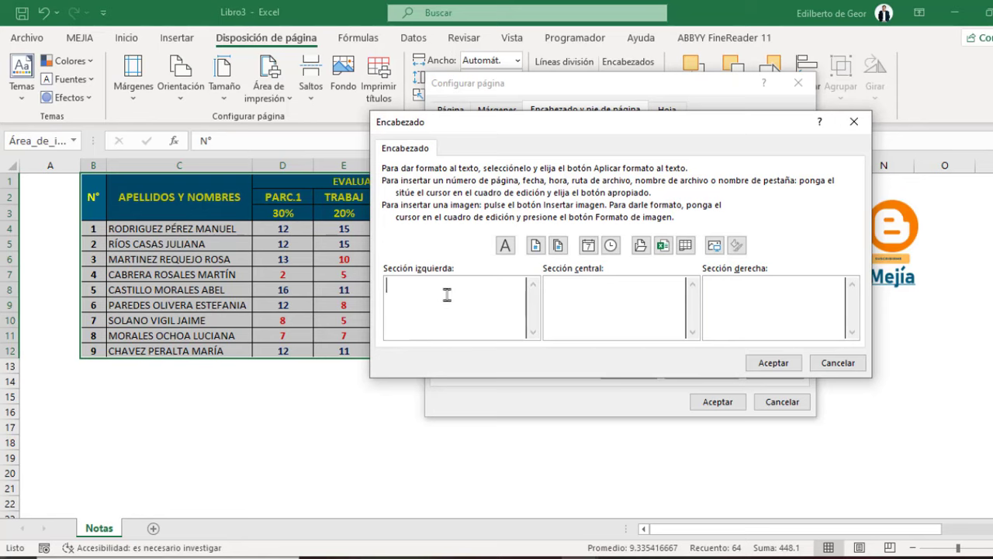
click(505, 246)
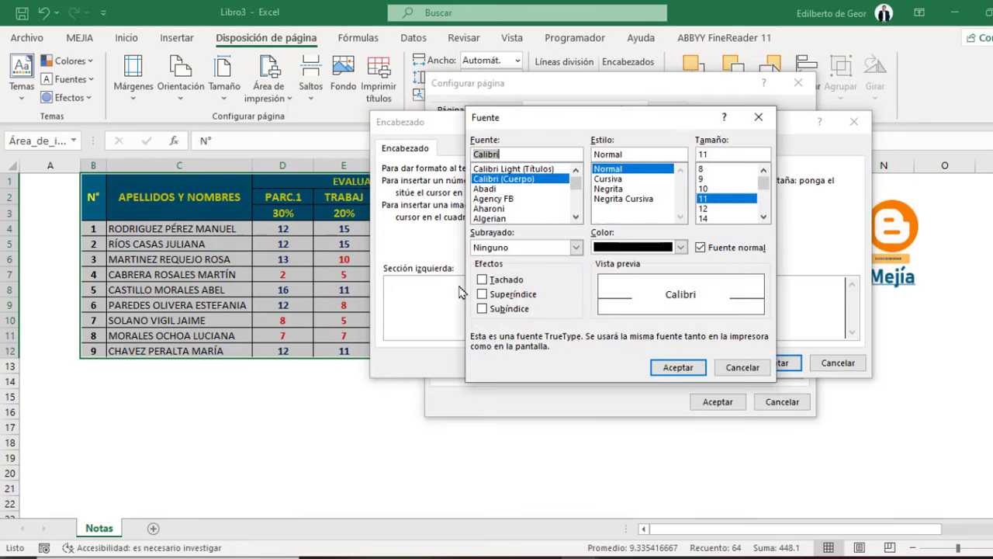
scroll(559, 194, down, 3)
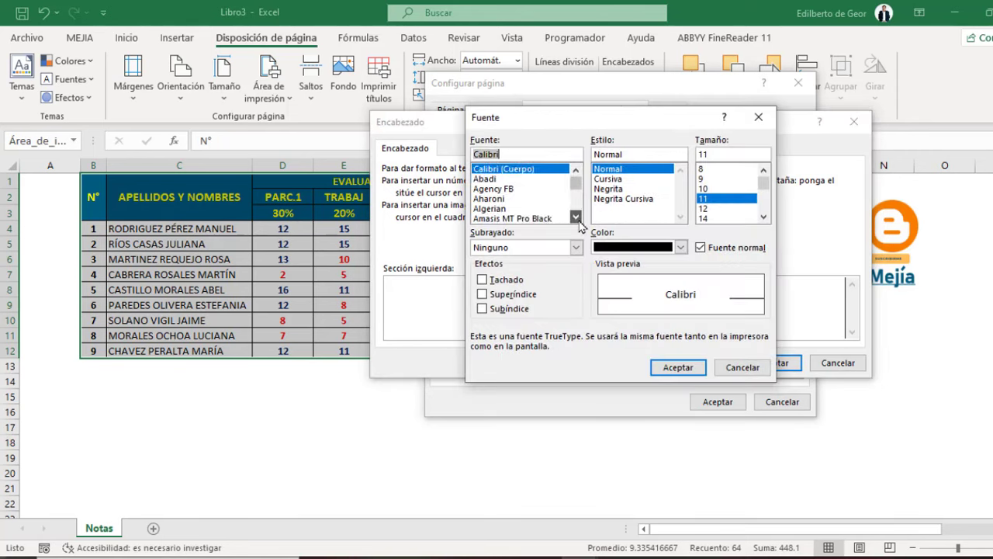
click(489, 218)
click(608, 188)
click(703, 208)
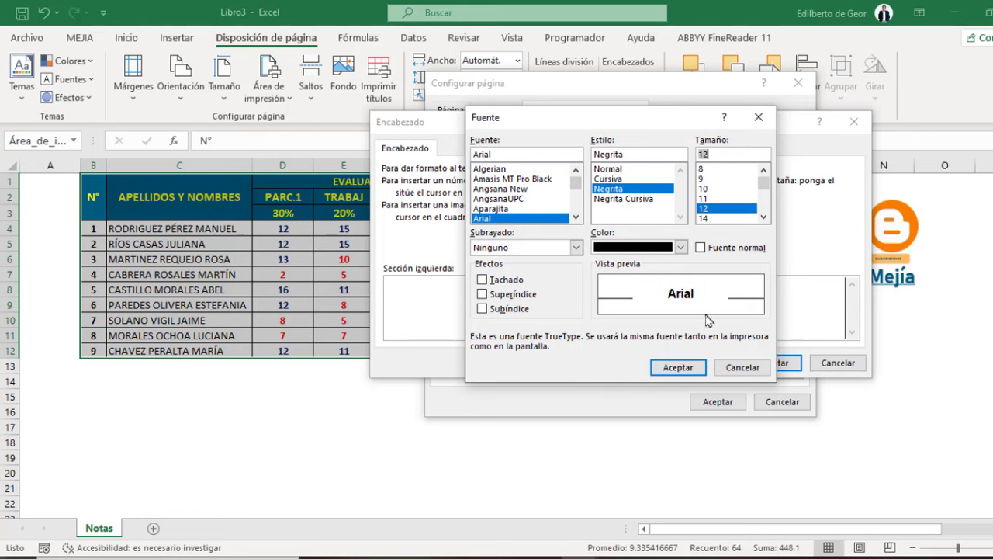
click(677, 368)
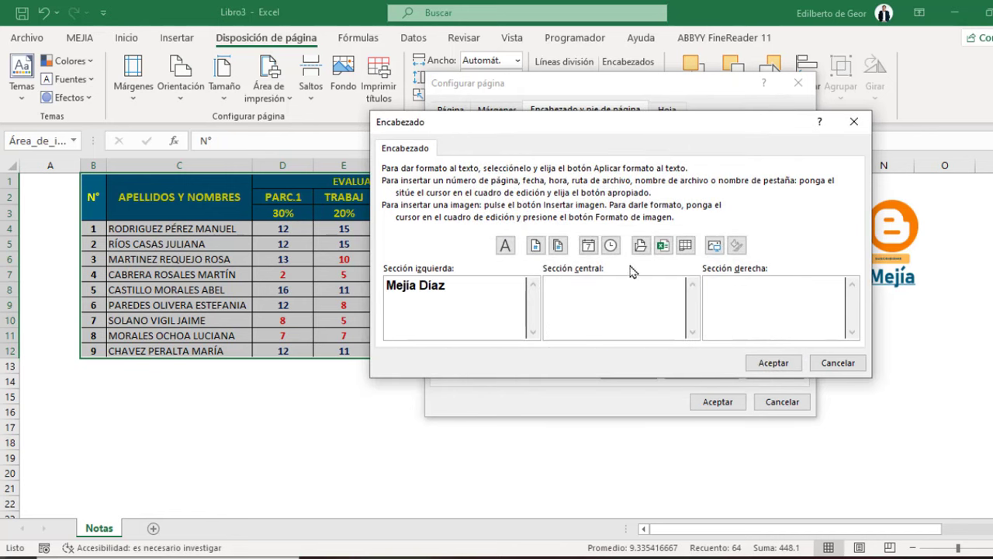
- Insert the banner PNG logo in the header's centre and the current date on the right
click(715, 248)
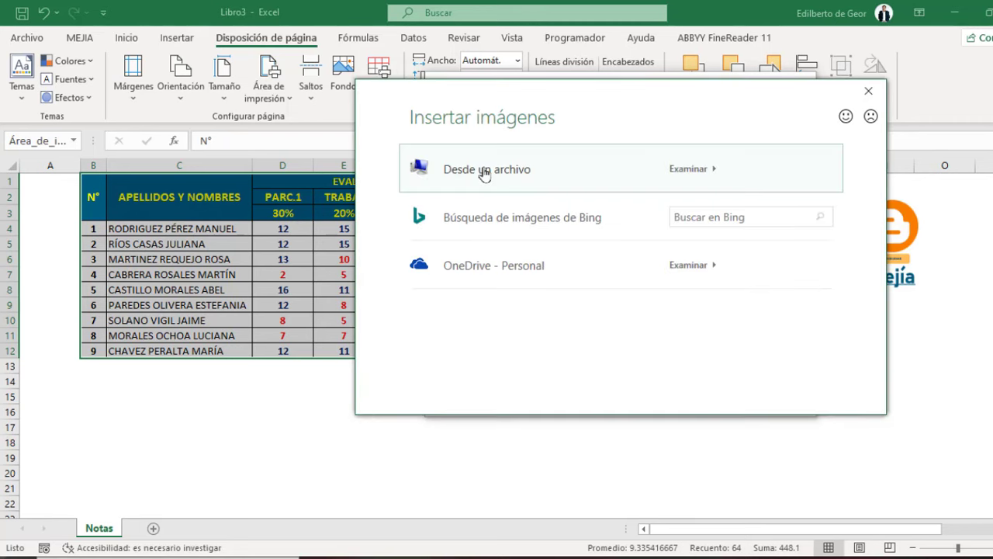
click(423, 166)
double_click(570, 275)
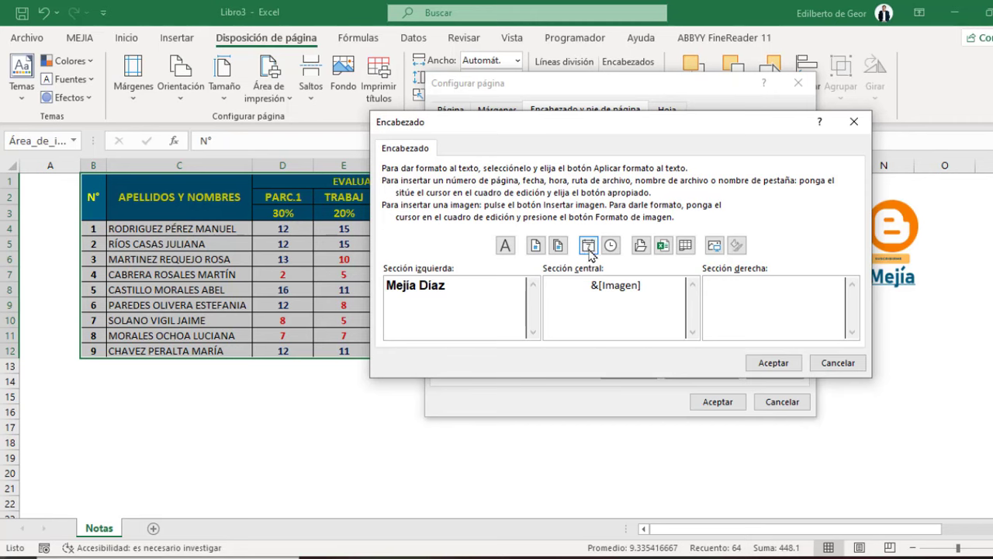
click(588, 246)
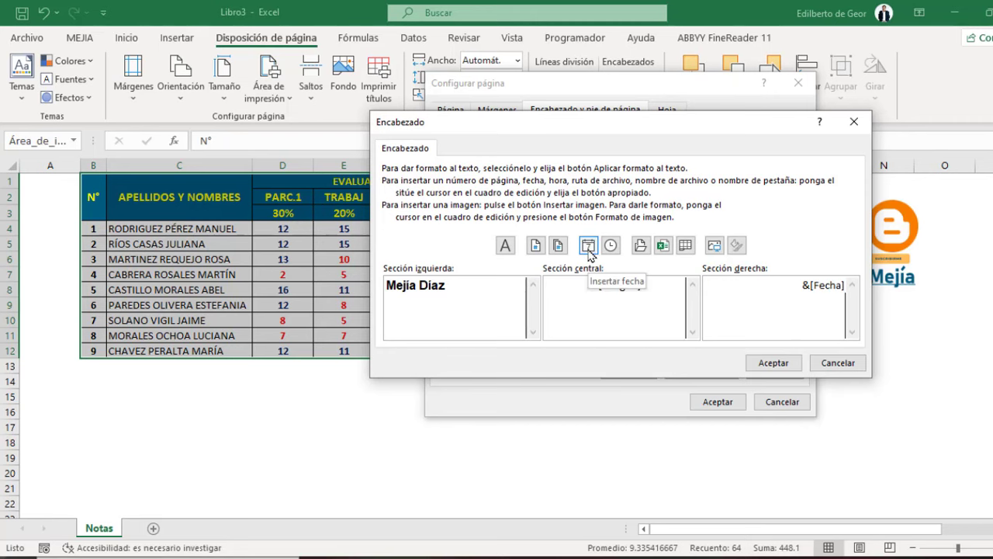
click(773, 362)
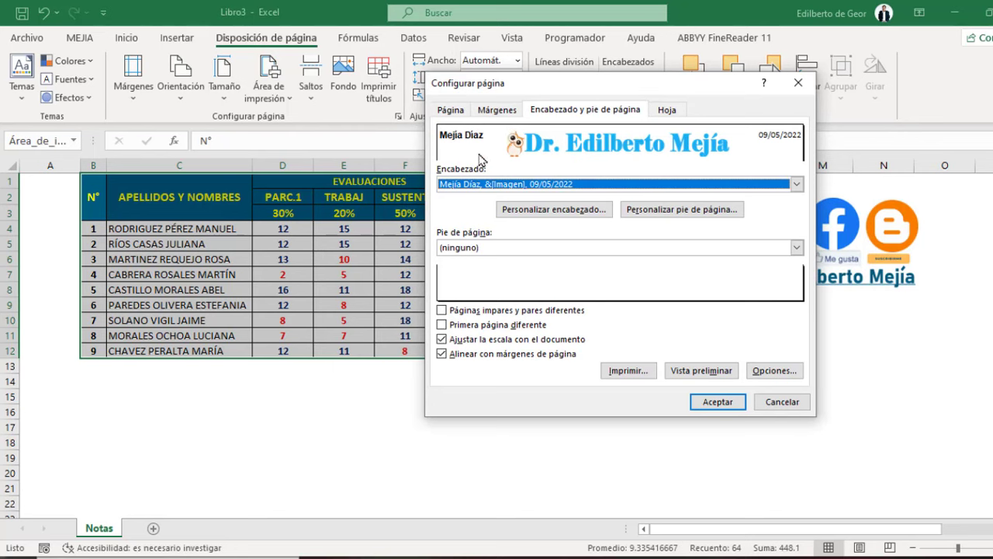
- Put the current time in the footer's right section, apply it, and open print preview
click(699, 215)
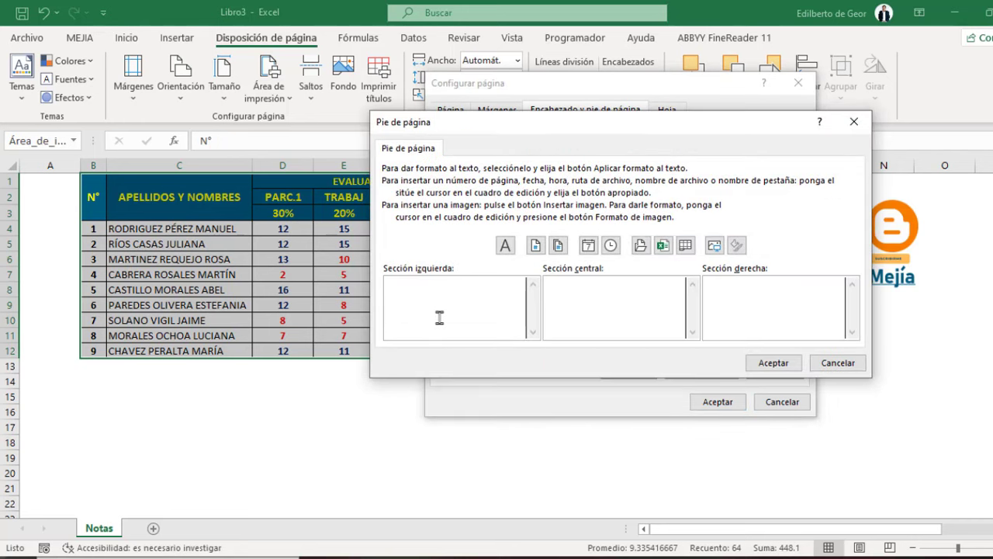
click(744, 297)
click(611, 245)
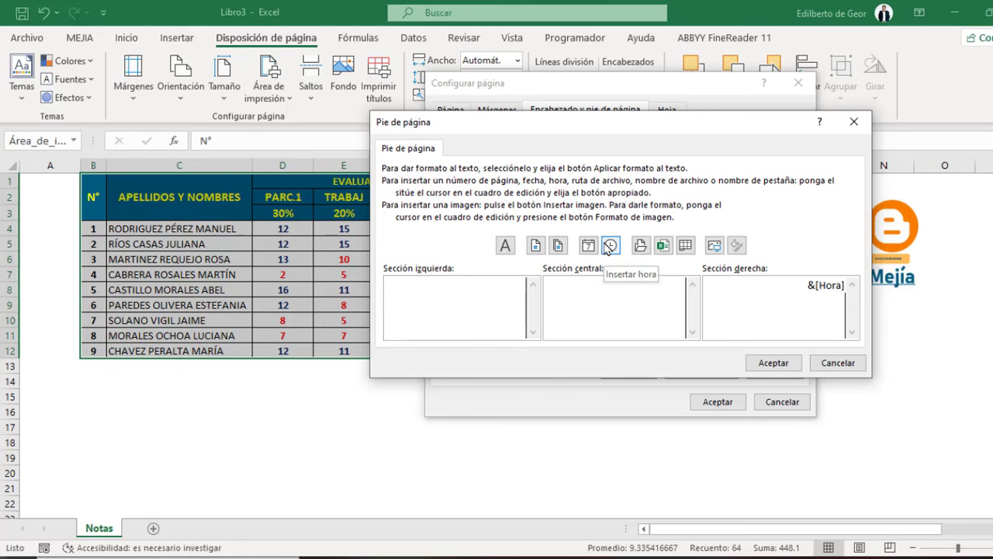
click(771, 364)
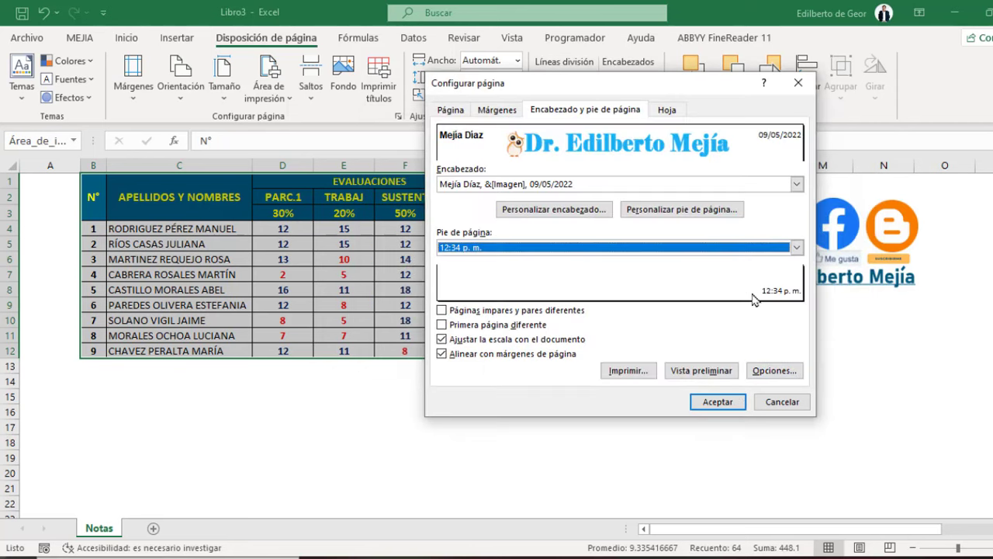
click(713, 403)
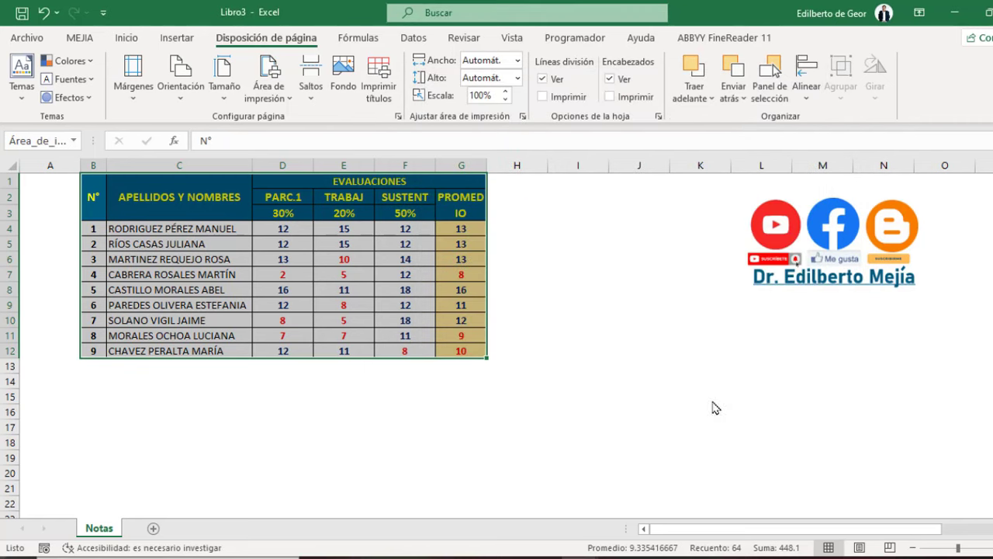
click(601, 392)
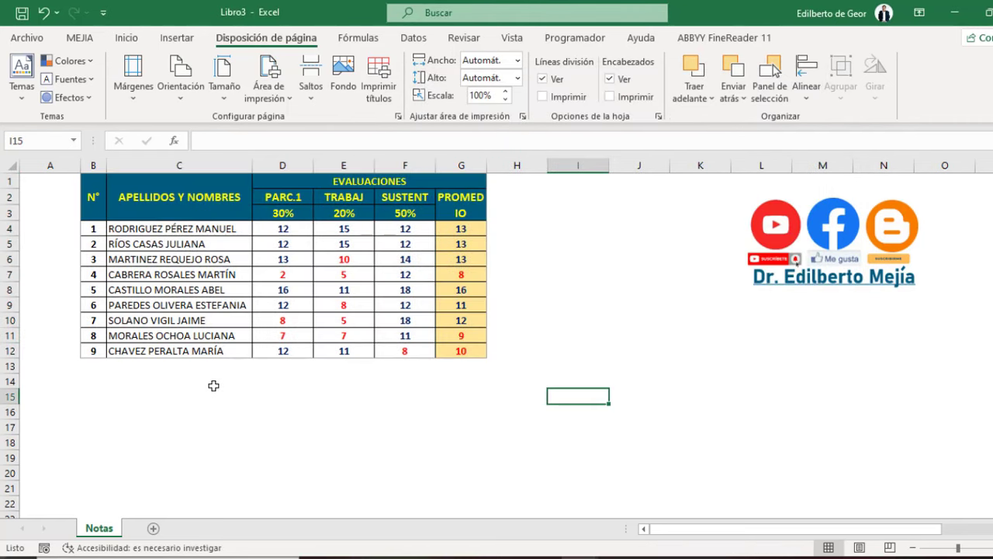
key(ctrl+p)
- Raise the top page margin to about 2.5 cm in Page Setup
click(19, 46)
click(398, 116)
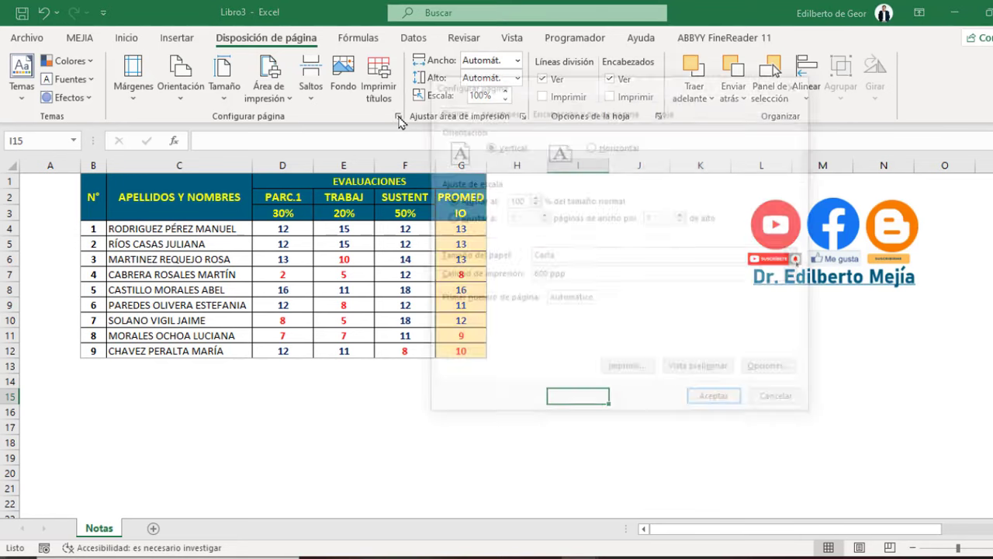
click(504, 114)
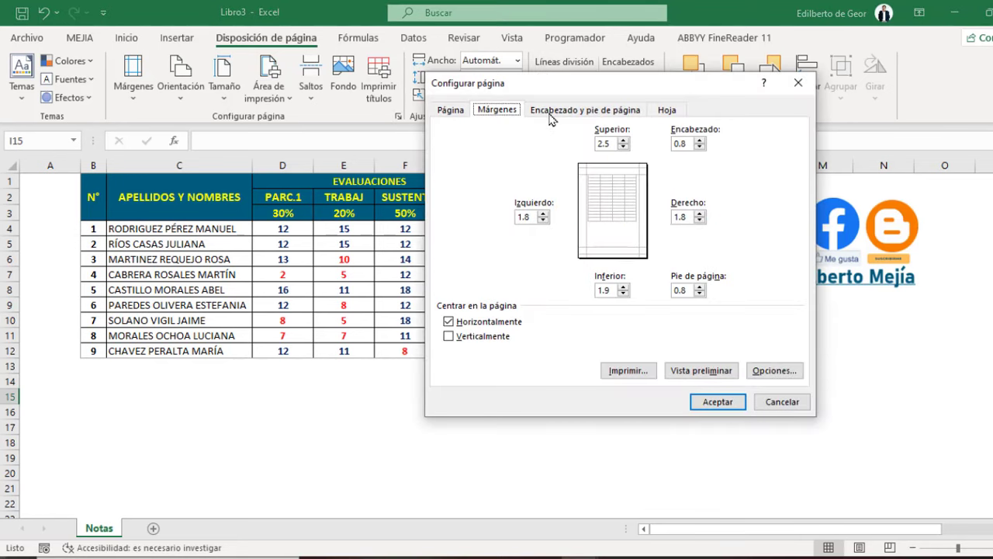
click(612, 144)
text(4)
click(624, 141)
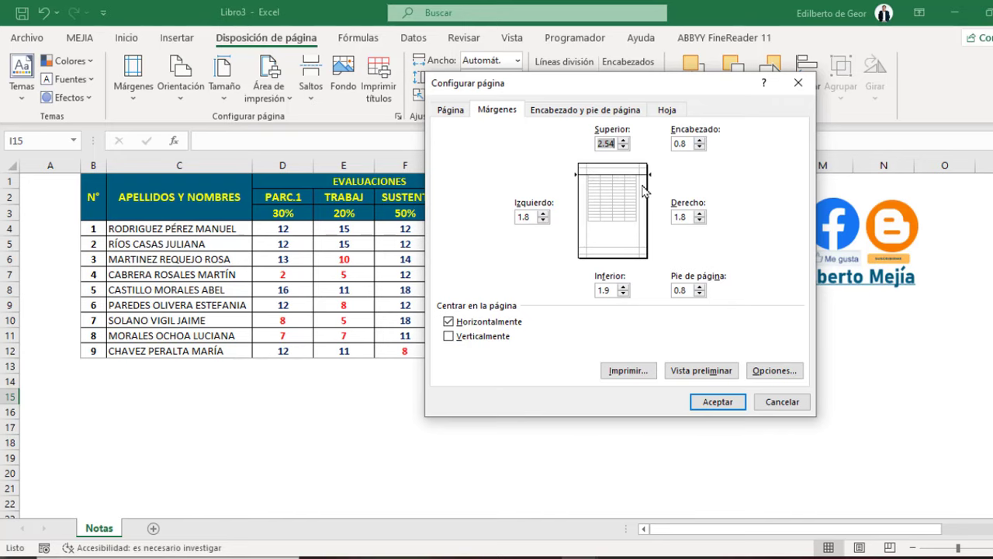
- Set the print scaling to 110% and reopen the print preview
click(450, 109)
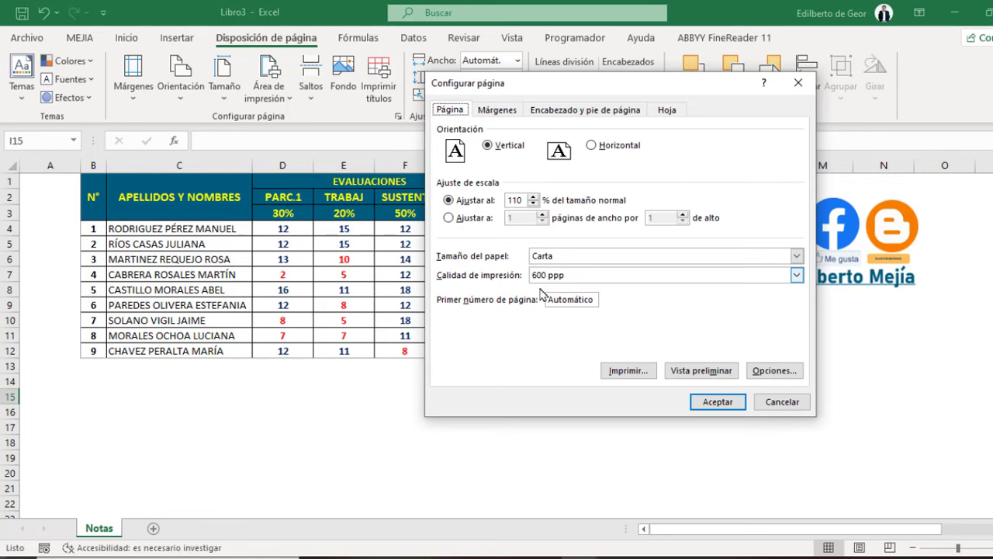
click(796, 256)
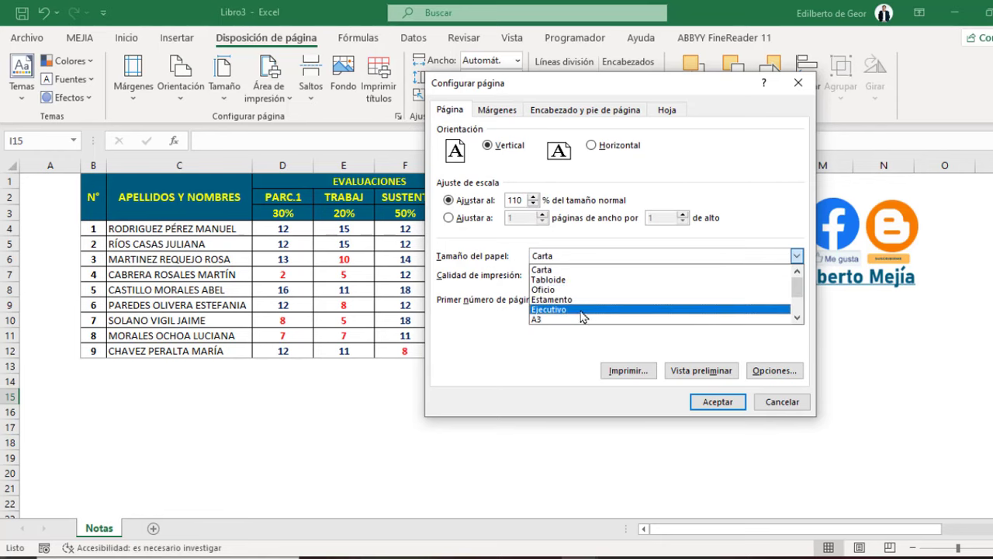
key(Escape)
key(Escape)
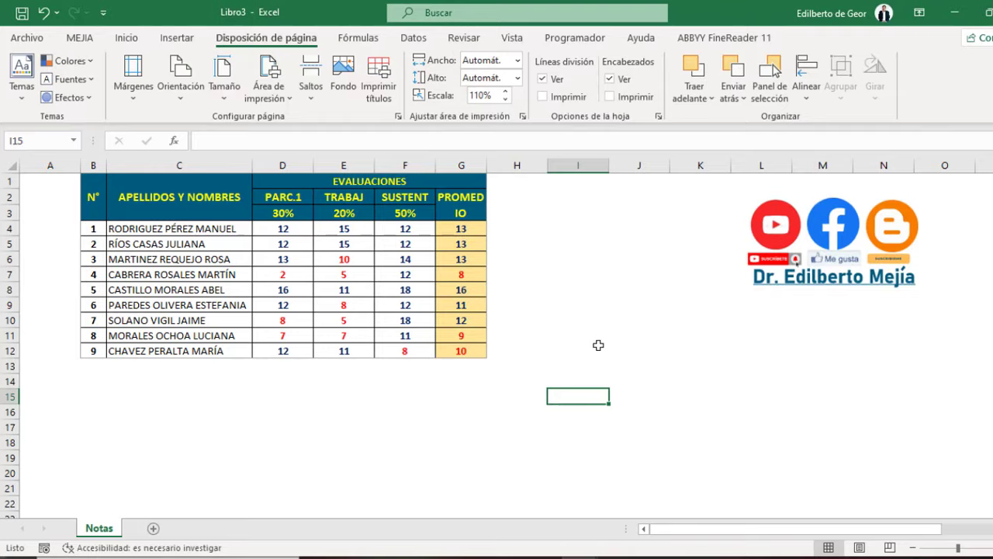
key(ctrl+p)
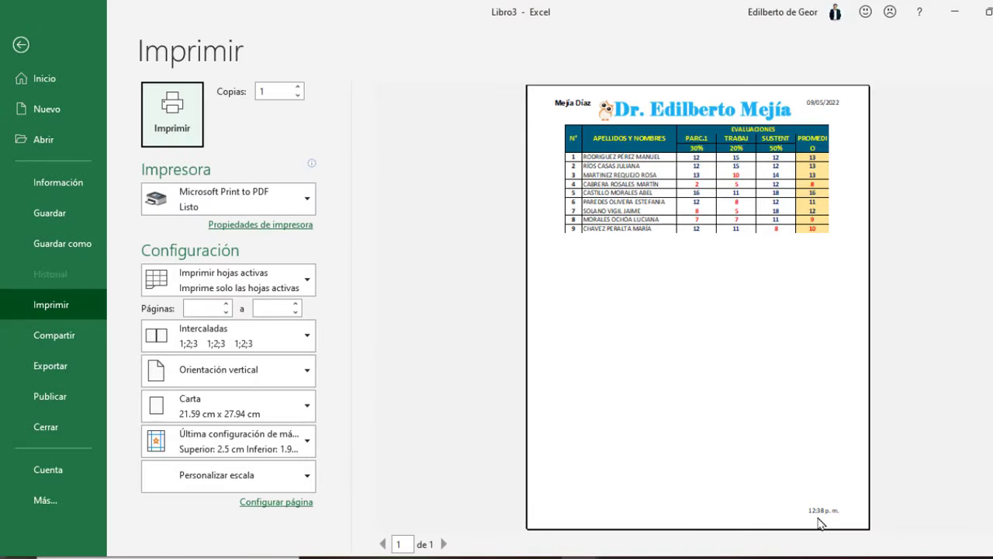
- Print the sheet with Microsoft Print to PDF, saving it as 'Notas' in Imp Temp
click(148, 108)
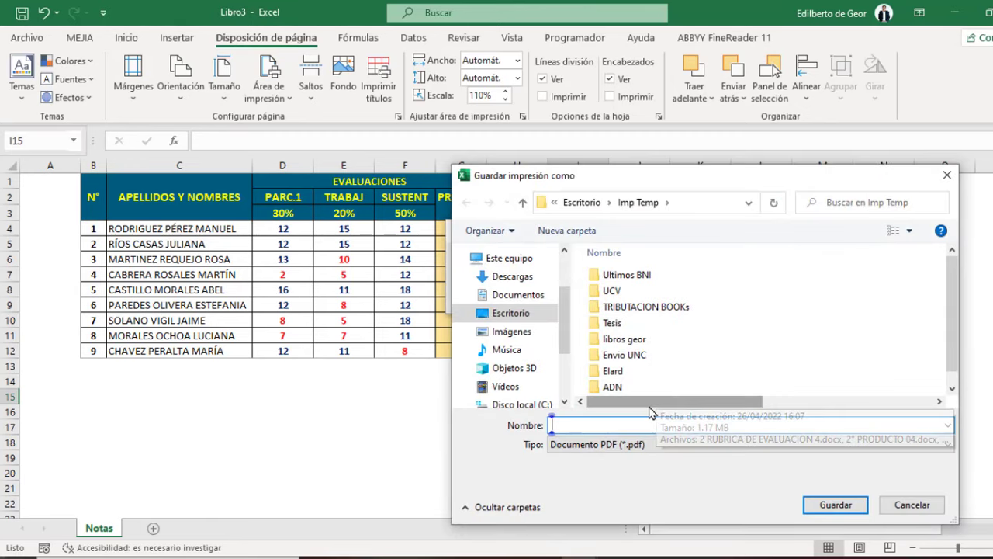
text(fNotas)
click(838, 505)
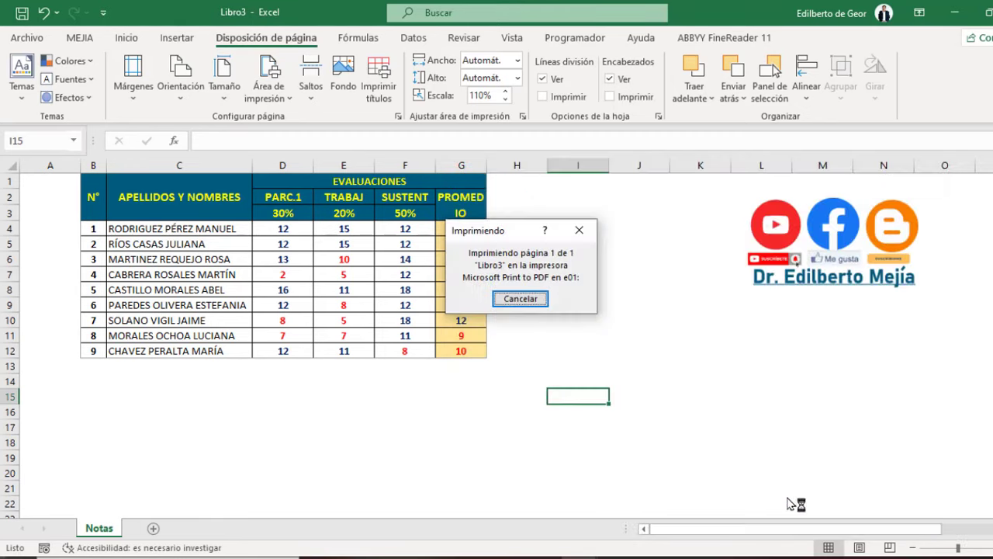
- Open fffff.pdf from the Imp Temp folder in Nitro Pro 9 and scroll through the page
mouse_move(468, 554)
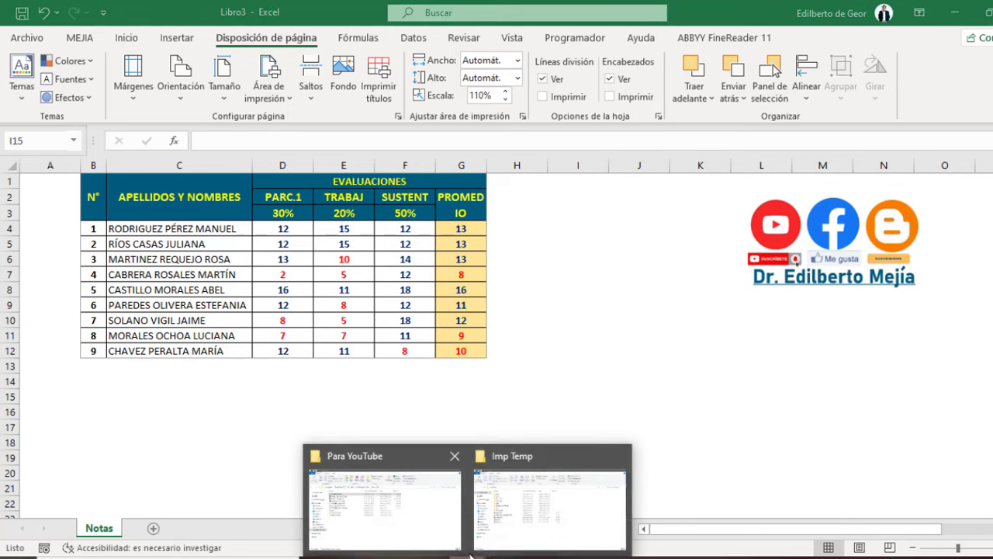
click(526, 518)
double_click(88, 40)
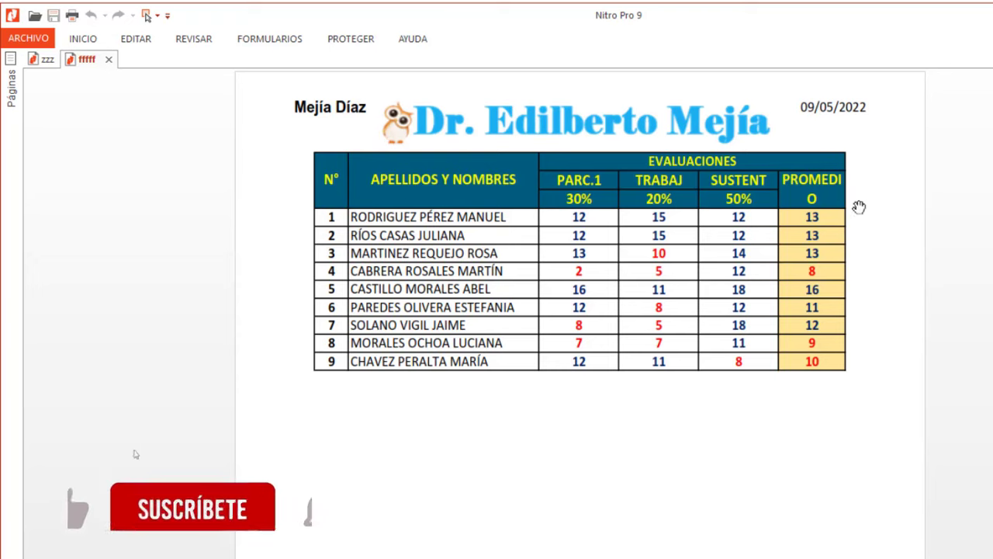
scroll(858, 206, down, 5)
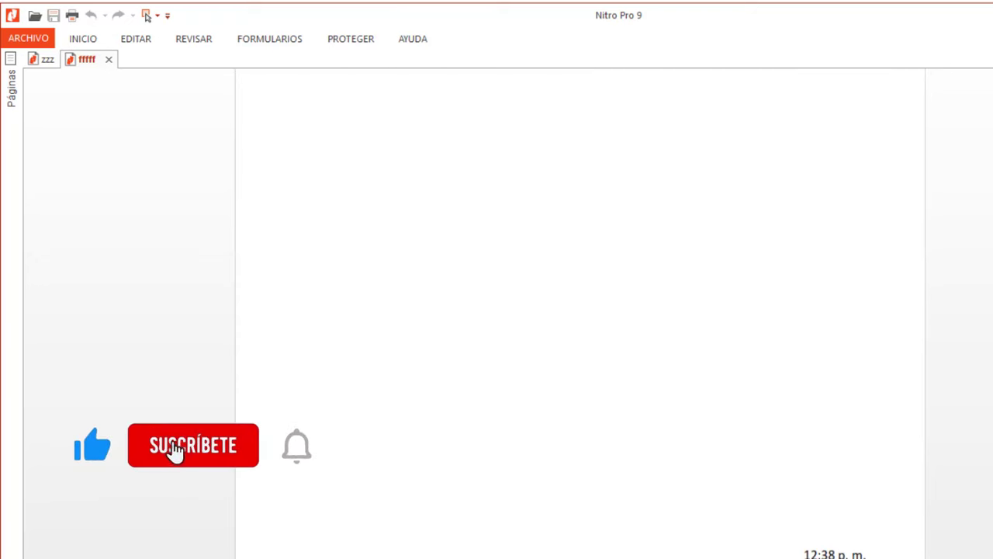
scroll(962, 186, up, 5)
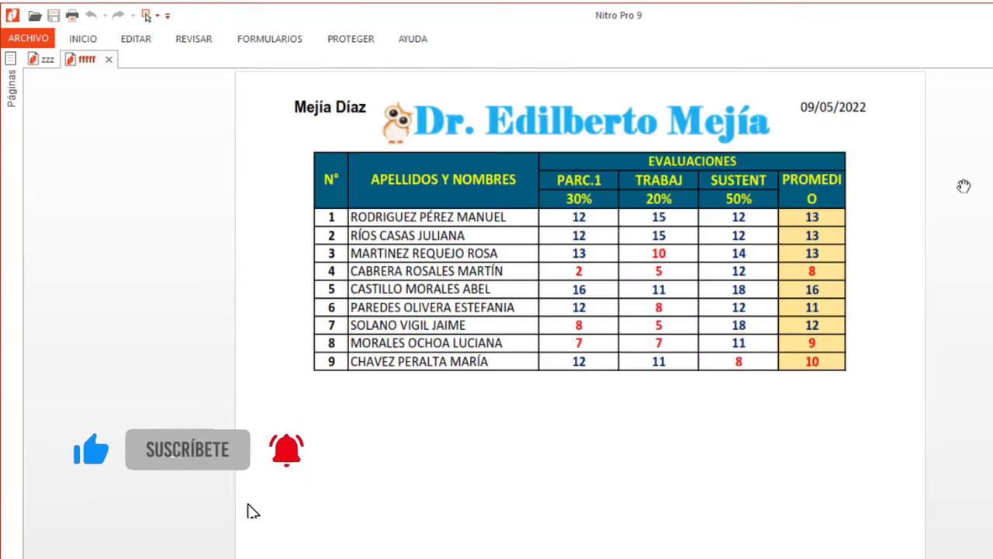